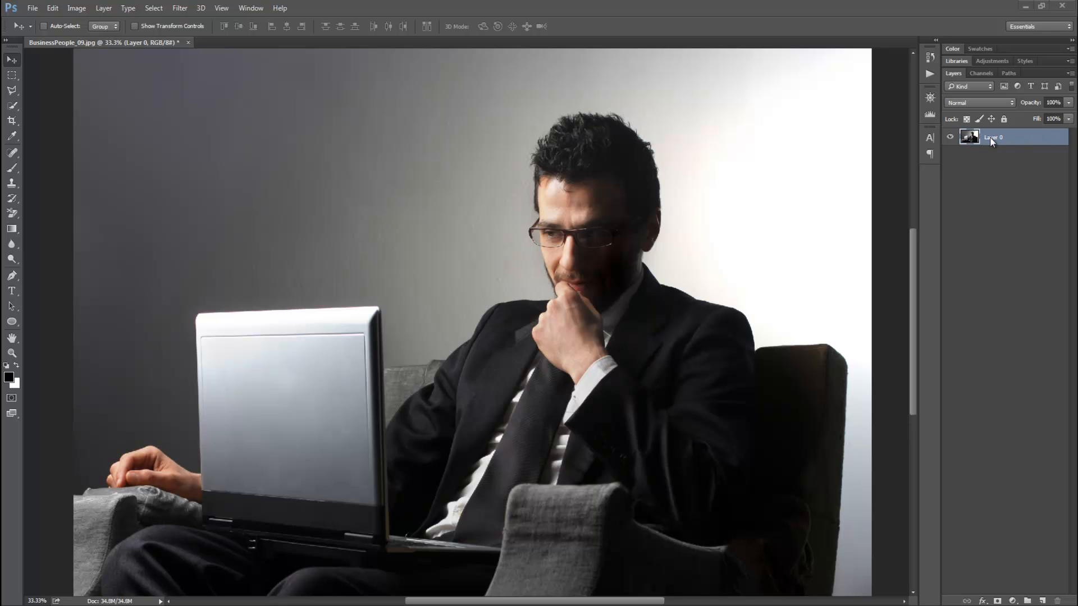
Look at the Layer Style blending options of Layer 0.
double_click(1017, 139)
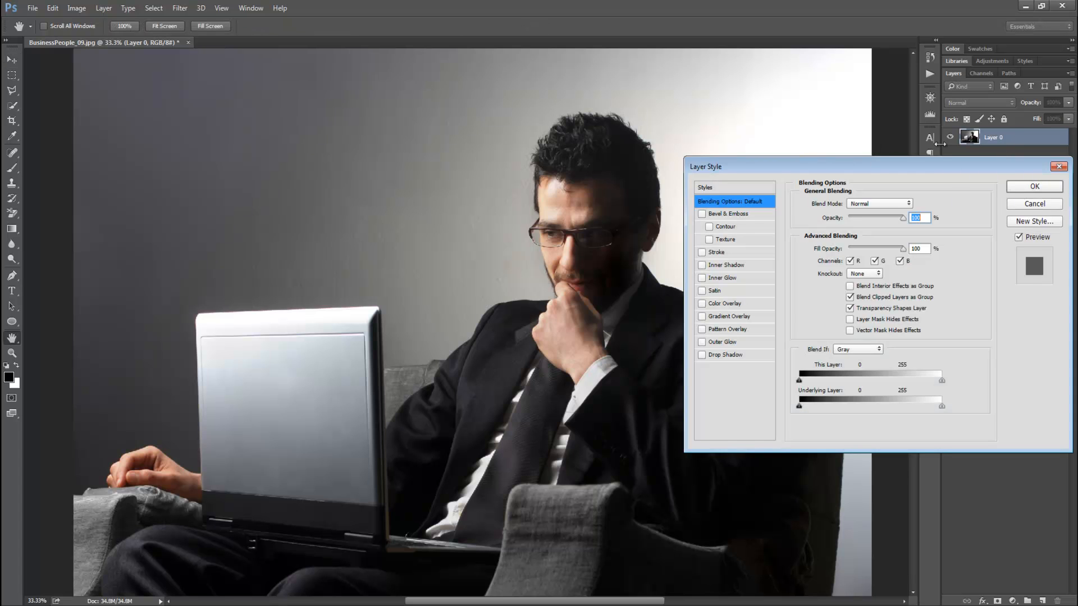
click(1060, 166)
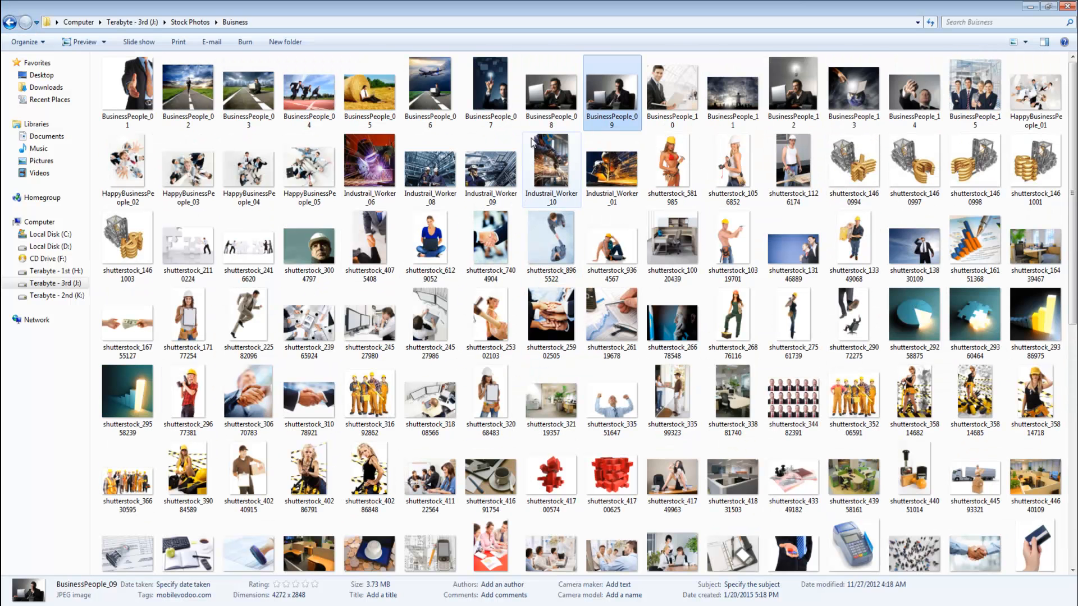
Place the BusinessPeople_12 image from the Stock Photos Buisness folder into the open document as a new layer.
click(817, 95)
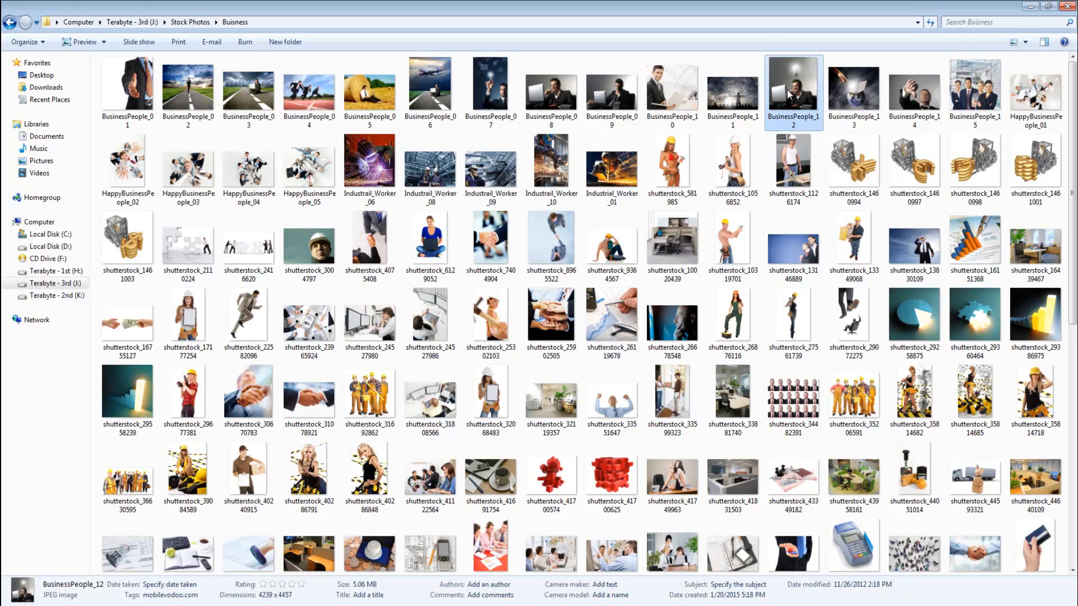
scroll(483, 516, down, 1)
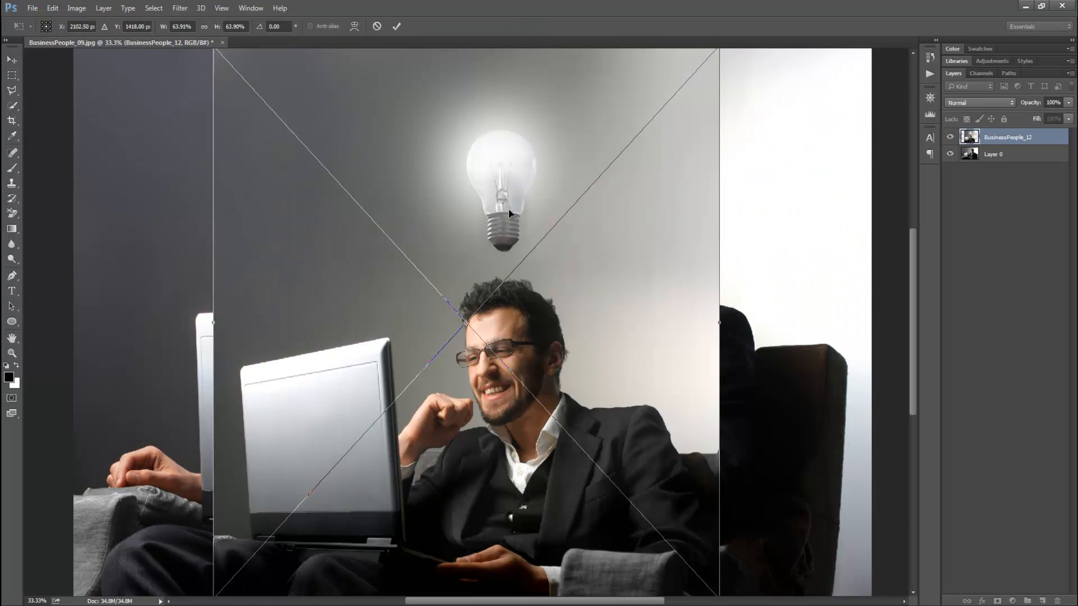
key(Return)
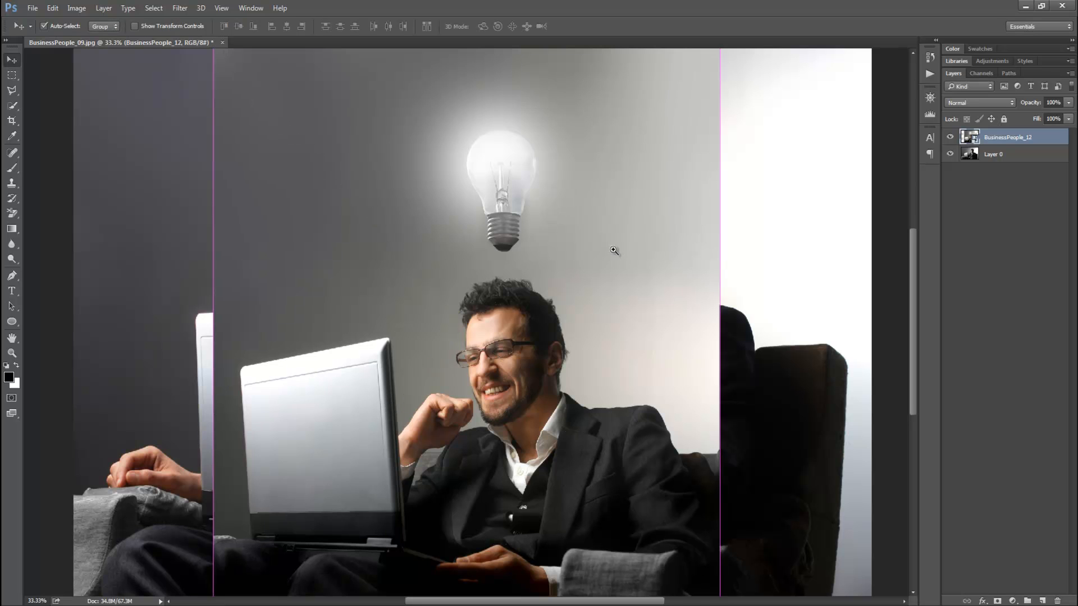
Move the BusinessPeople_12 layer across the canvas until it sits flush with the canvas's right edge.
key(ctrl+minus)
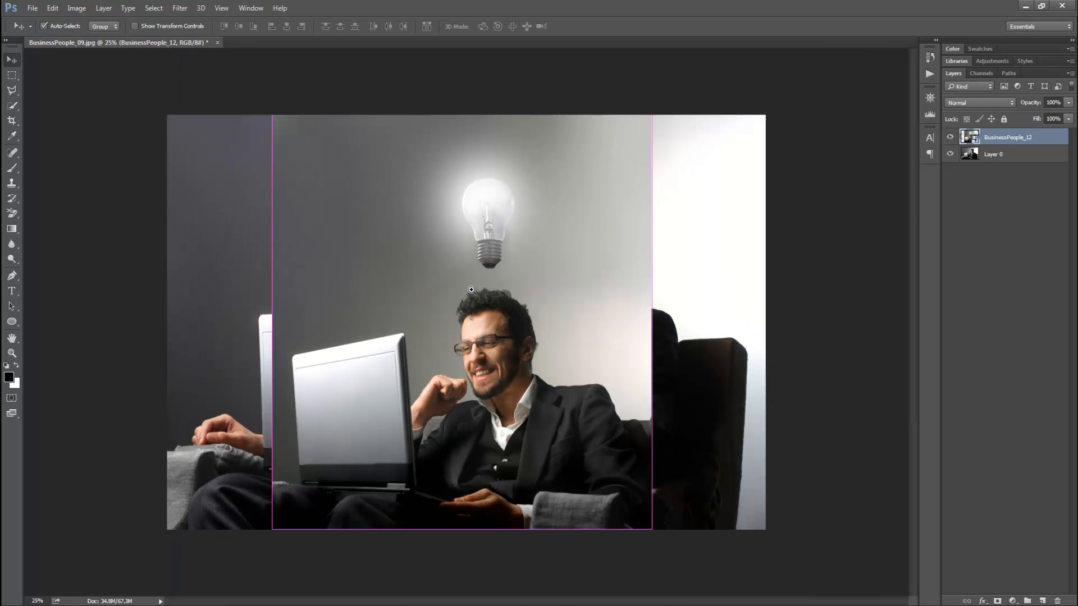
click(491, 294)
drag(490, 294, 490, 271)
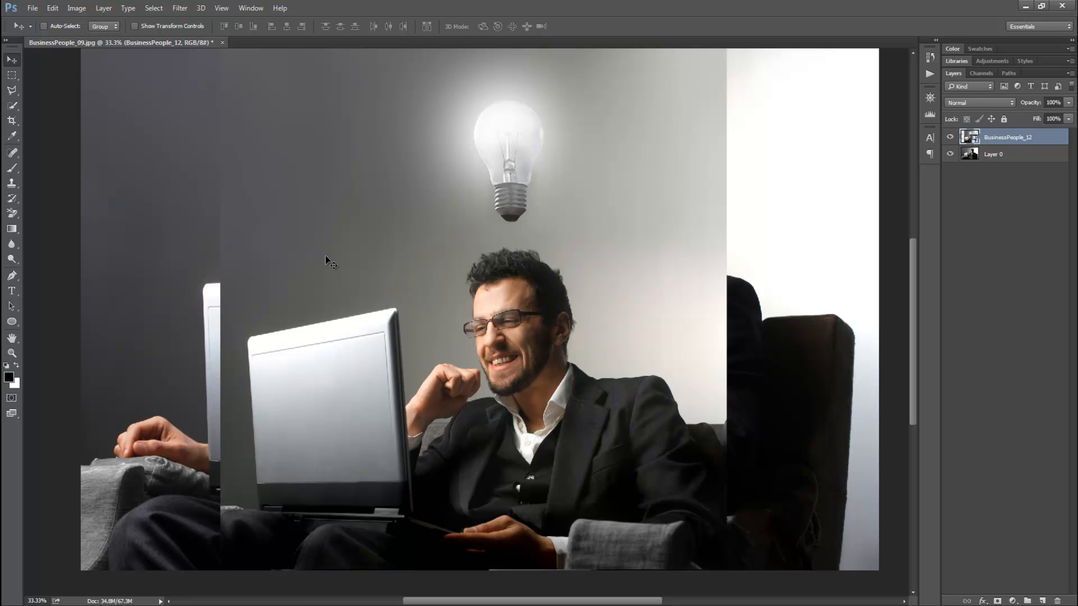
drag(480, 277, 616, 236)
drag(621, 295, 623, 248)
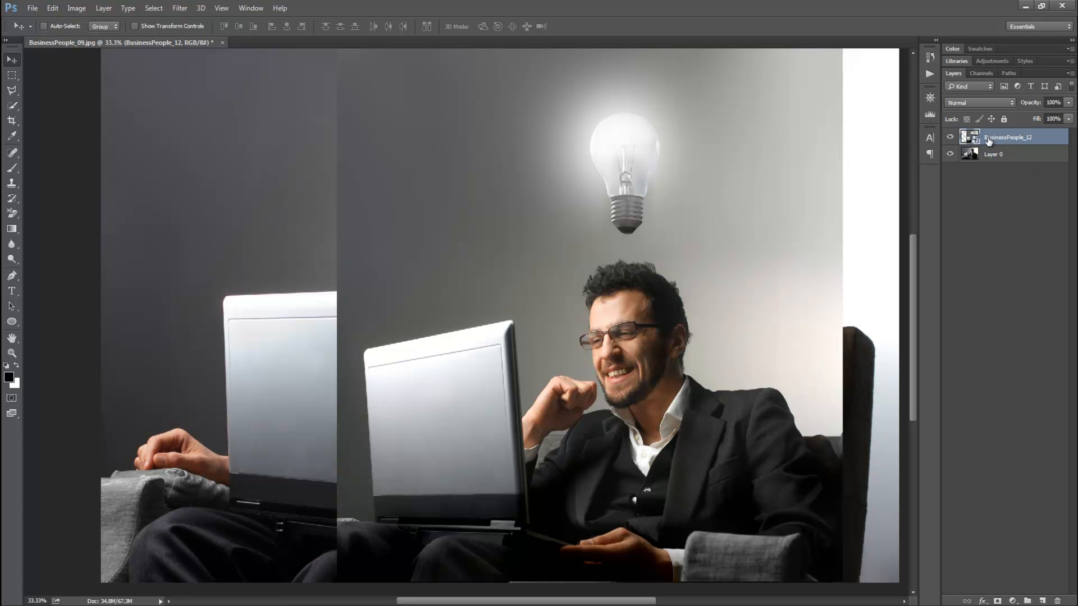
ctrl+alt+click(719, 231)
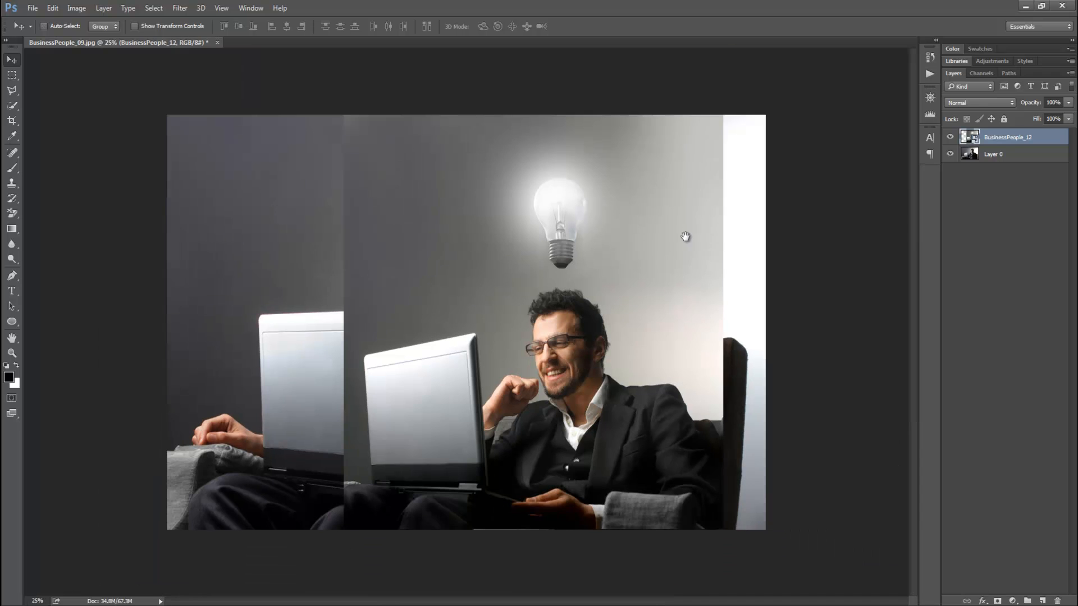
drag(618, 212, 660, 204)
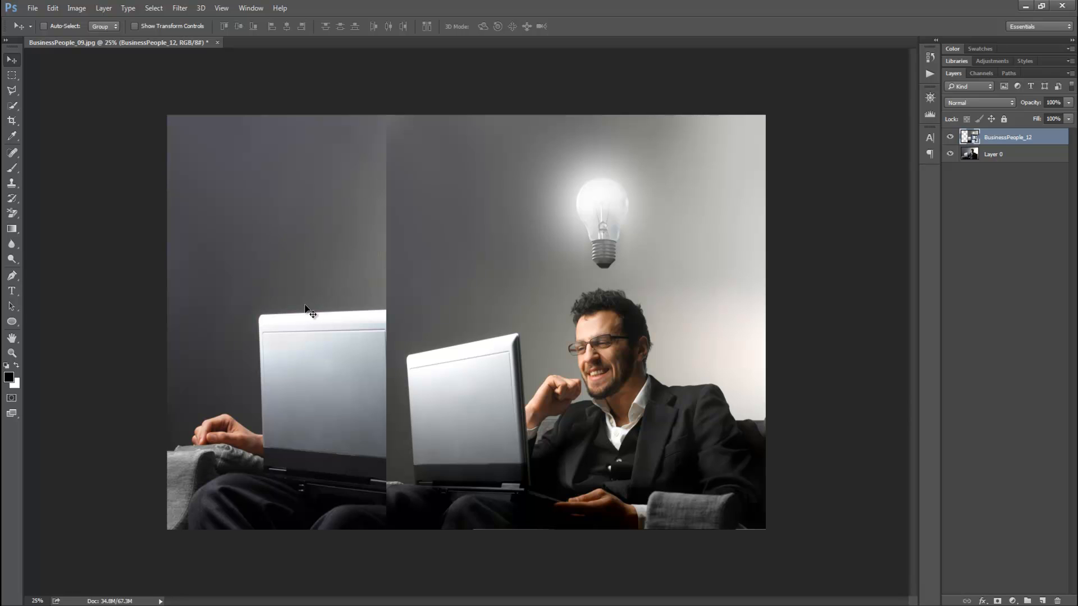
Rename the BusinessPeople_12 layer as Layer 1.
double_click(1005, 137)
text(Layer 1)
key(Return)
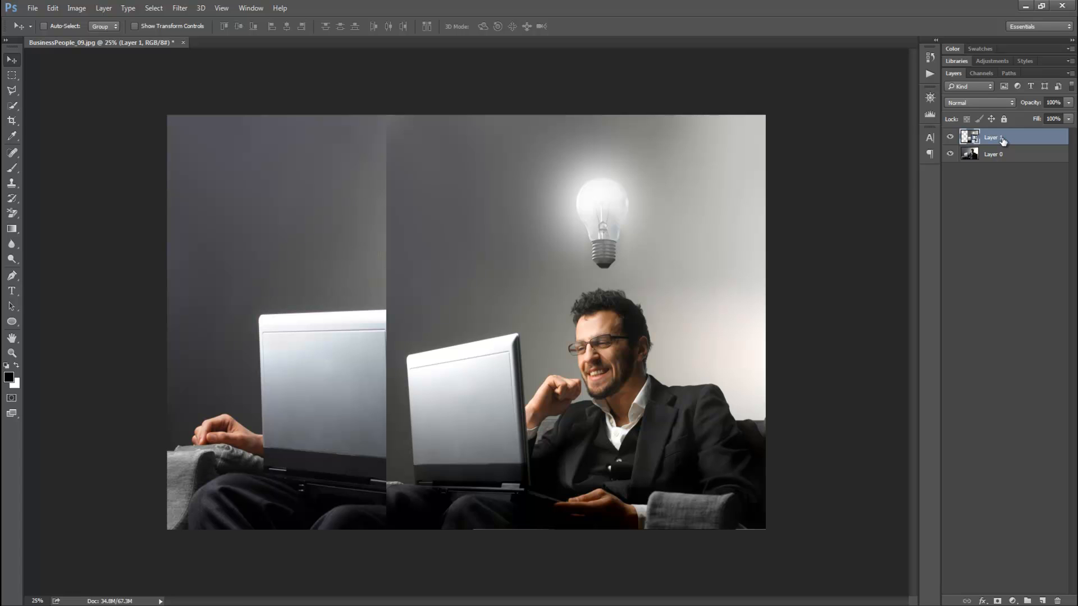
Rename Layer 1 as Hair removal and start renaming Layer 0 as Color CORRECTION.
double_click(1000, 138)
text(Hair removal)
key(Return)
double_click(992, 155)
text(Color)
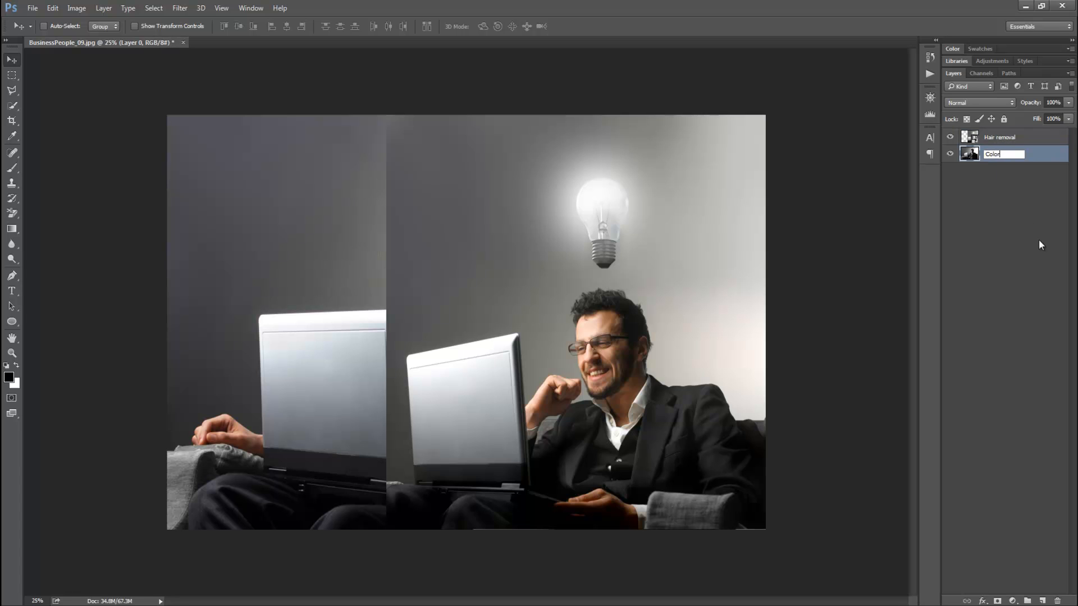
text( CORRECTION)
Discard the trial layer names and restore the names Layer 1 and Layer 0.
key(ctrl+a)
text(CORRECT)
text(ION)
key(ctrl+a)
text(ttitled)
key(ctrl+a)
key(BackSpace)
key(Escape)
key(ctrl+z)
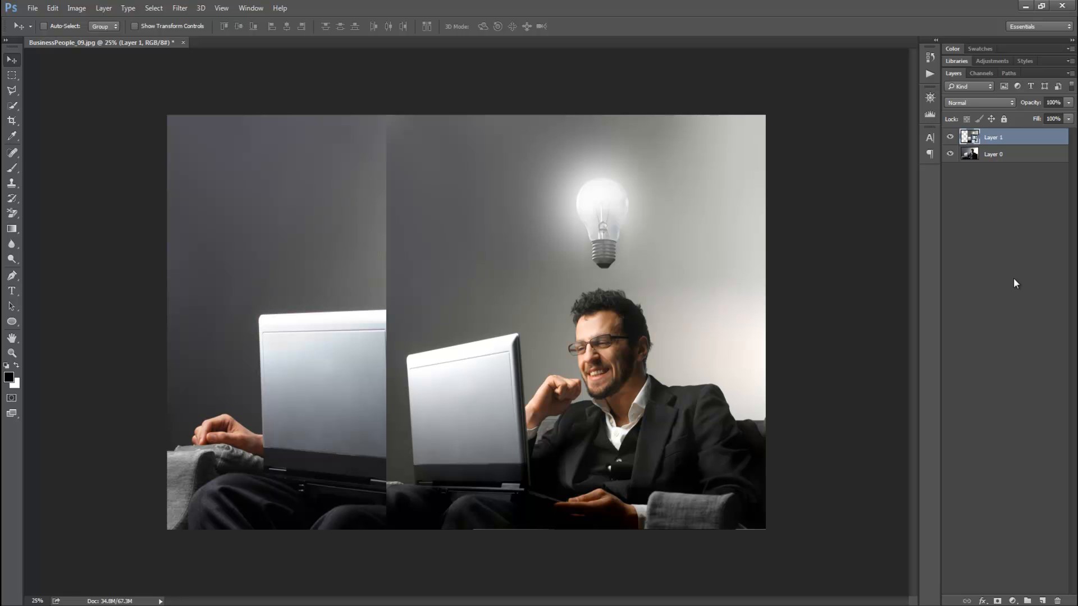
Move Layer 1 back and forth horizontally, ending near the middle of the canvas.
drag(559, 321, 487, 321)
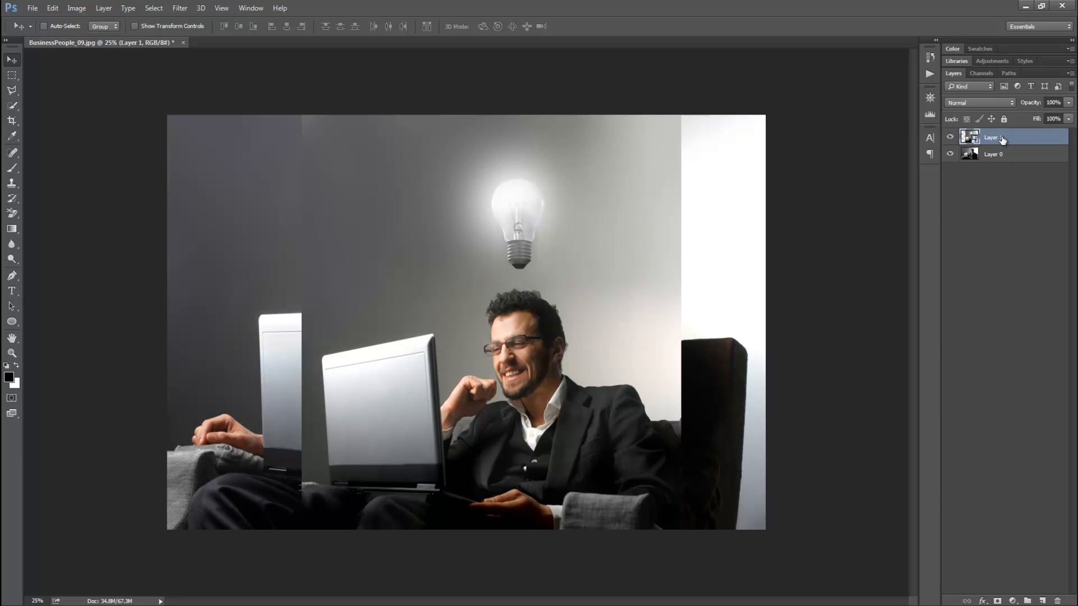
drag(613, 264, 666, 251)
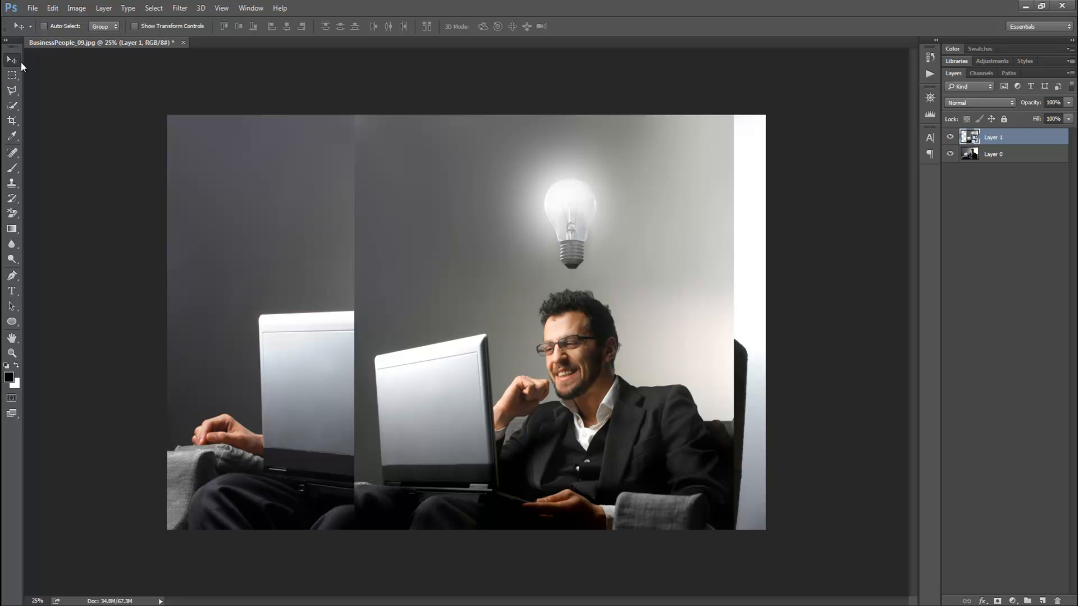
drag(436, 237, 383, 238)
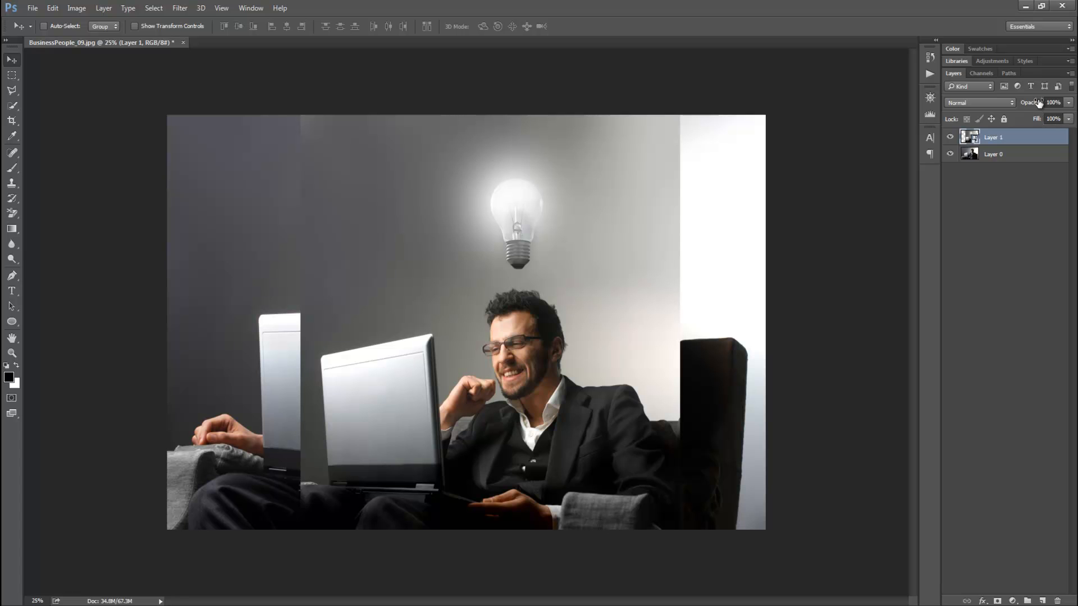
Set Layer 1's opacity to 50% and move it left so it overlaps the laptop in Layer 0.
click(980, 103)
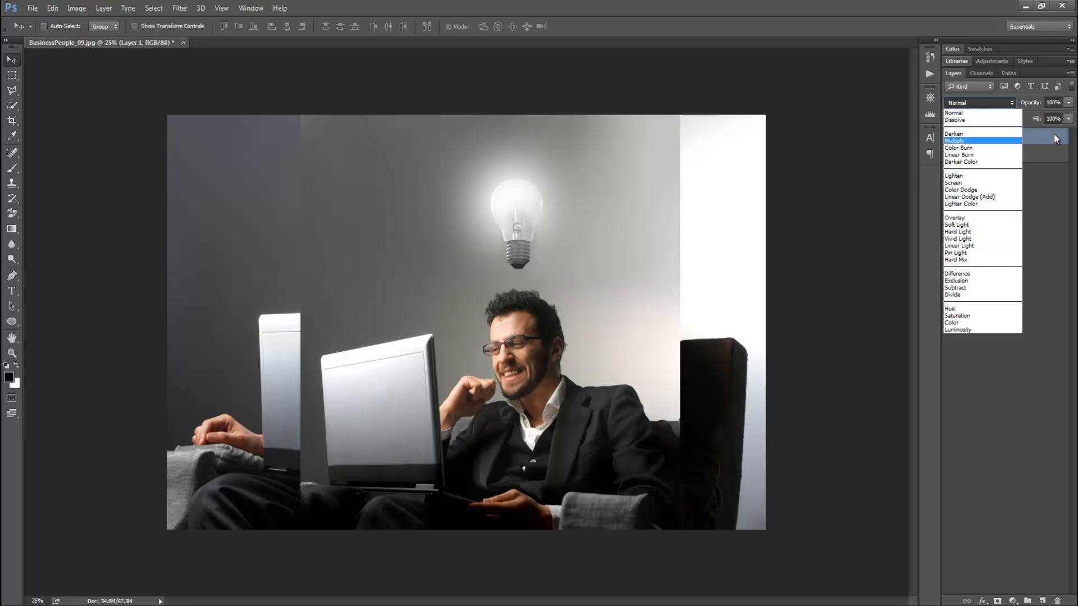
click(1041, 141)
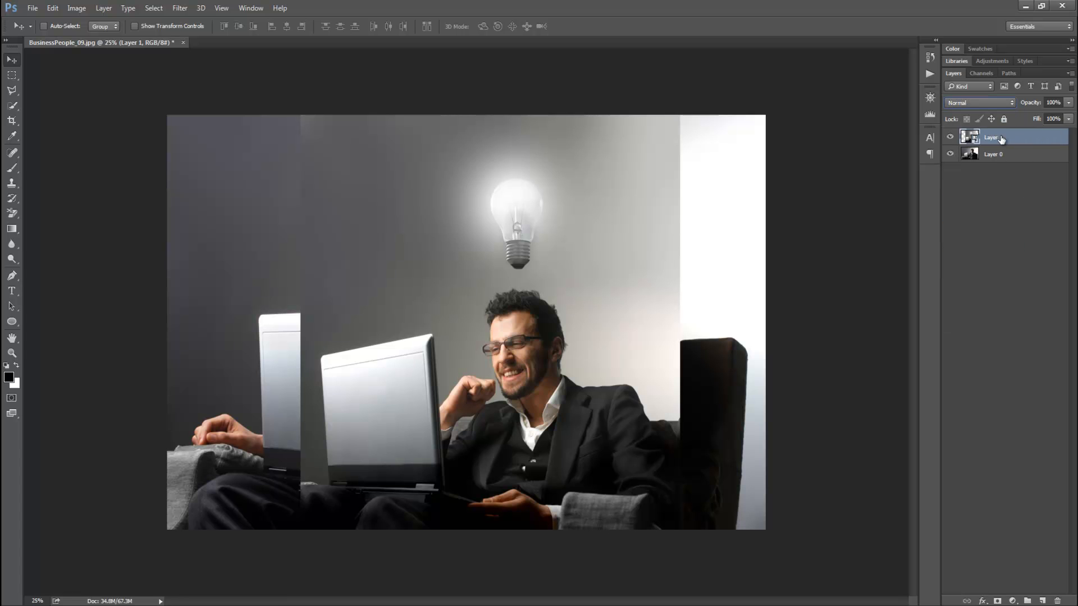
click(1035, 107)
text(50)
key(Return)
drag(492, 346, 433, 310)
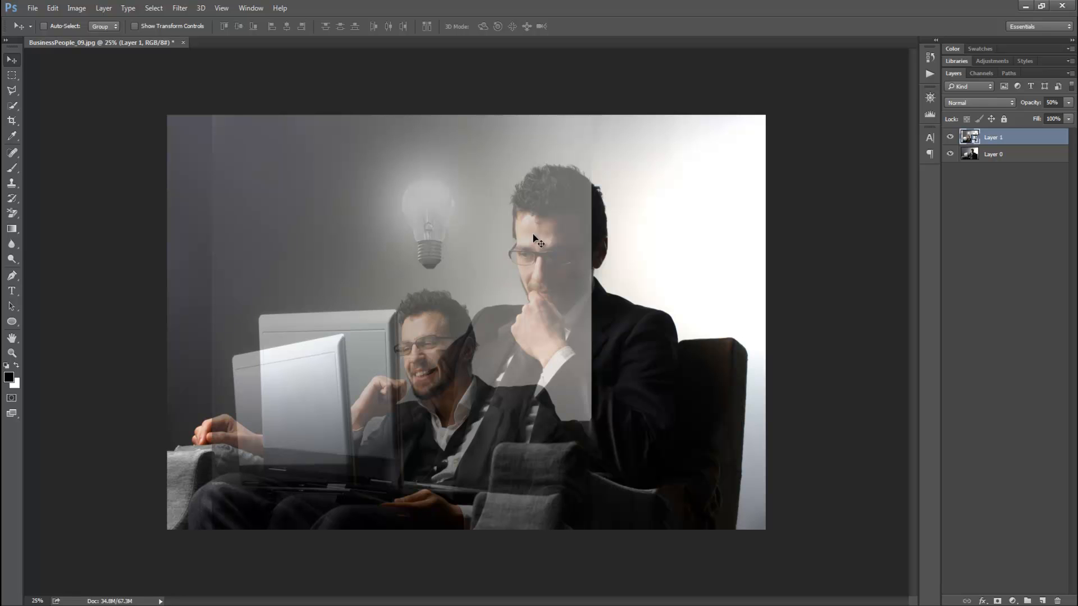
Try Layer 1's opacity at 25%, 100% and 20% in turn.
mouse_move(1025, 105)
mouse_down()
mouse_move(997, 106)
mouse_move(1010, 105)
mouse_up()
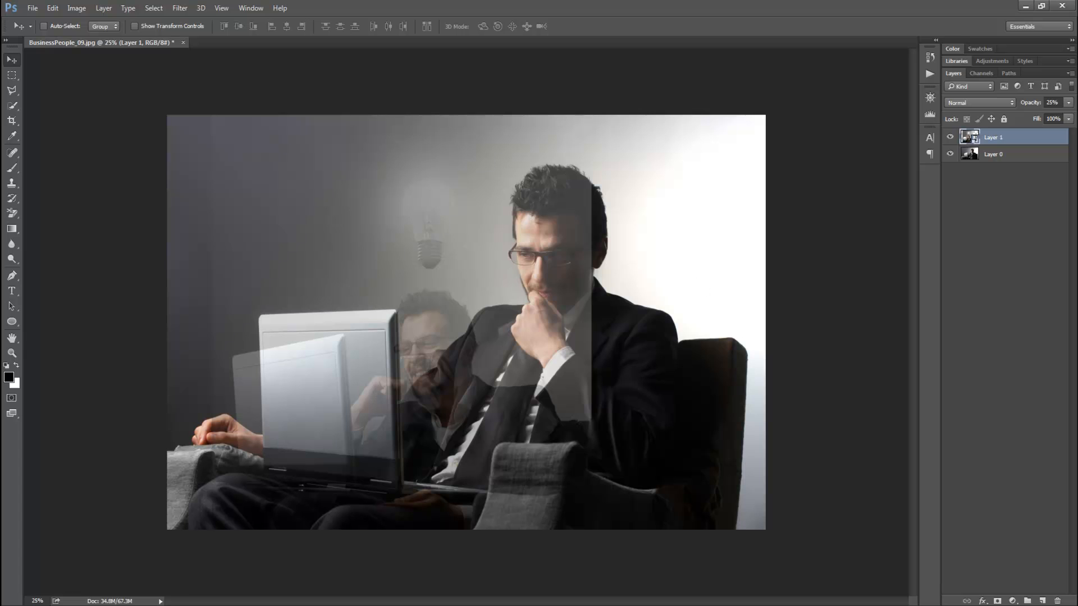
key(0)
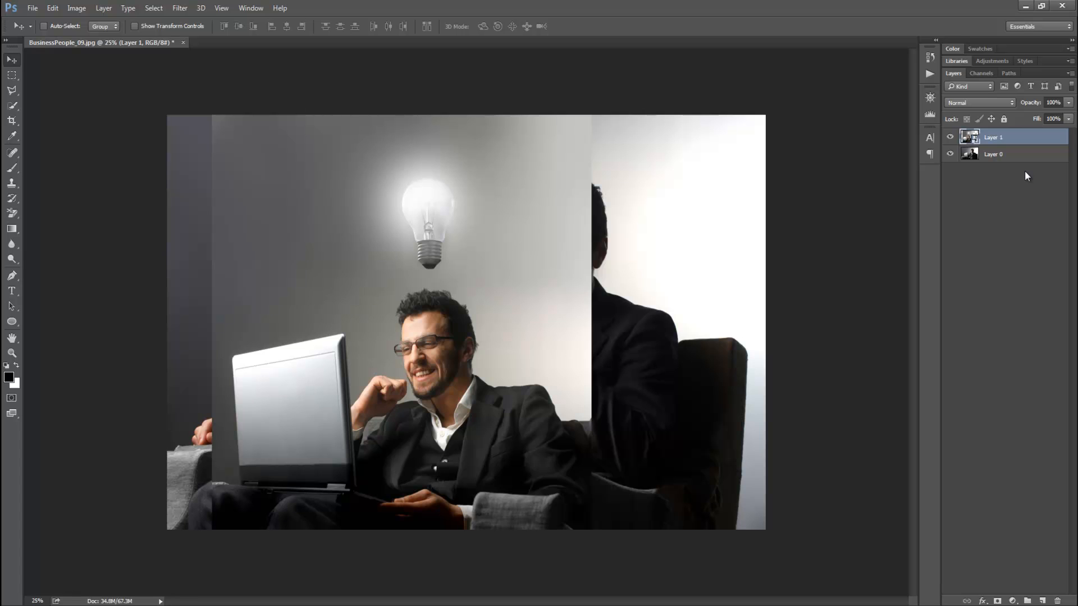
key(2)
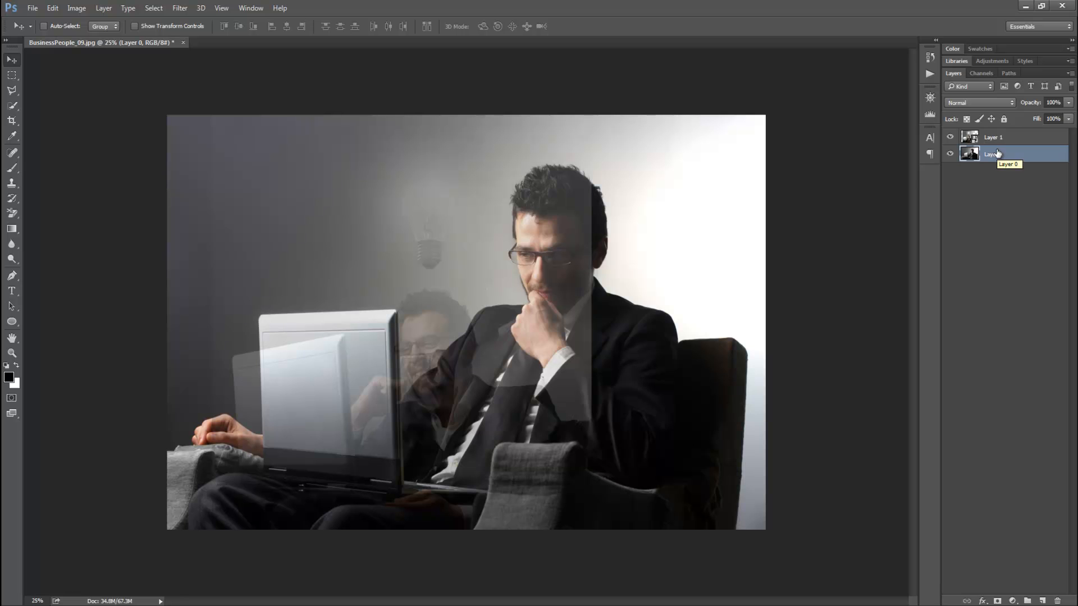
Set Layer 0's opacity to 50% and return it to 100%.
key(5)
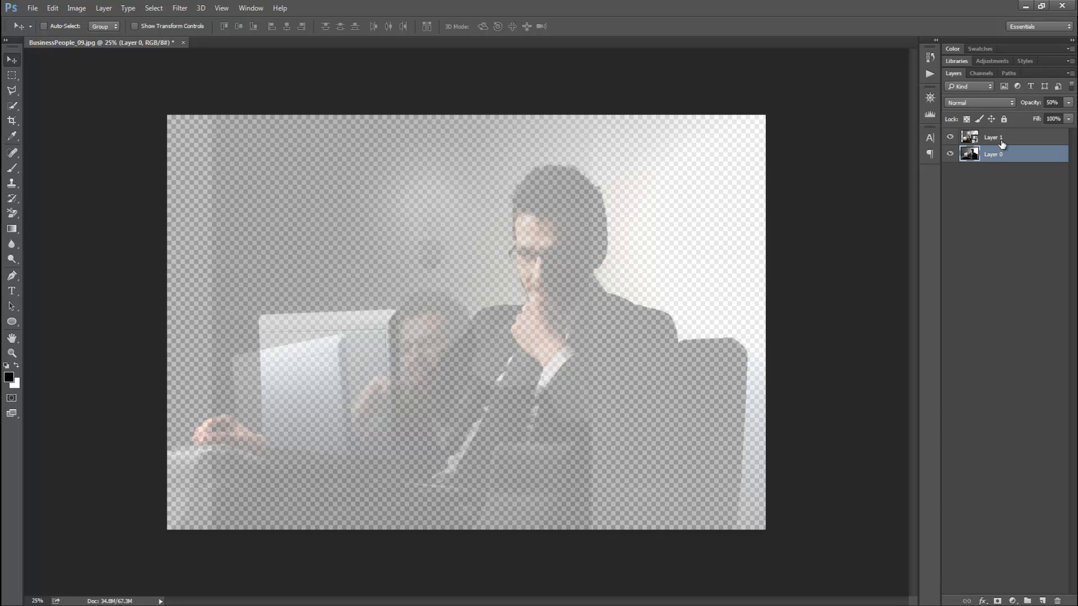
click(1002, 141)
click(974, 159)
key(0)
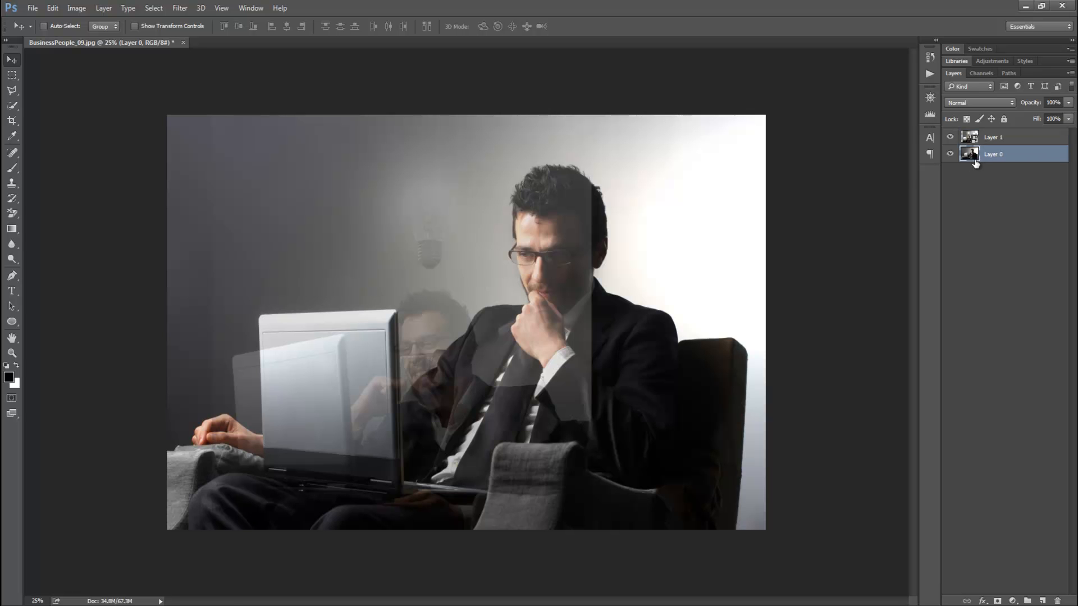
Try Layer 1's opacity at 10%, 54% and 45% in turn.
click(1004, 138)
key(1)
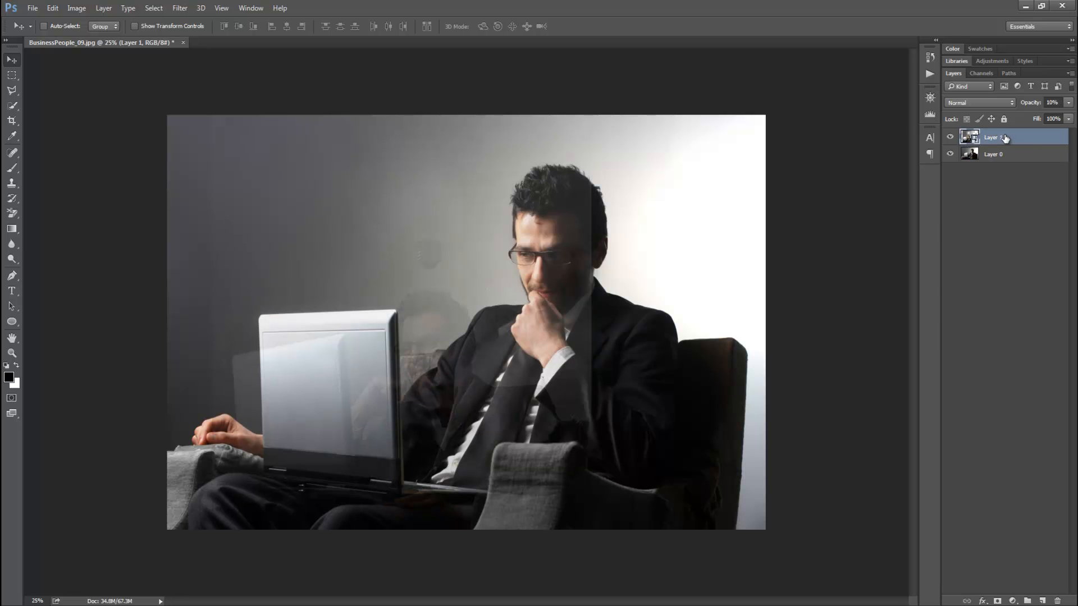
key(5)
key(4)
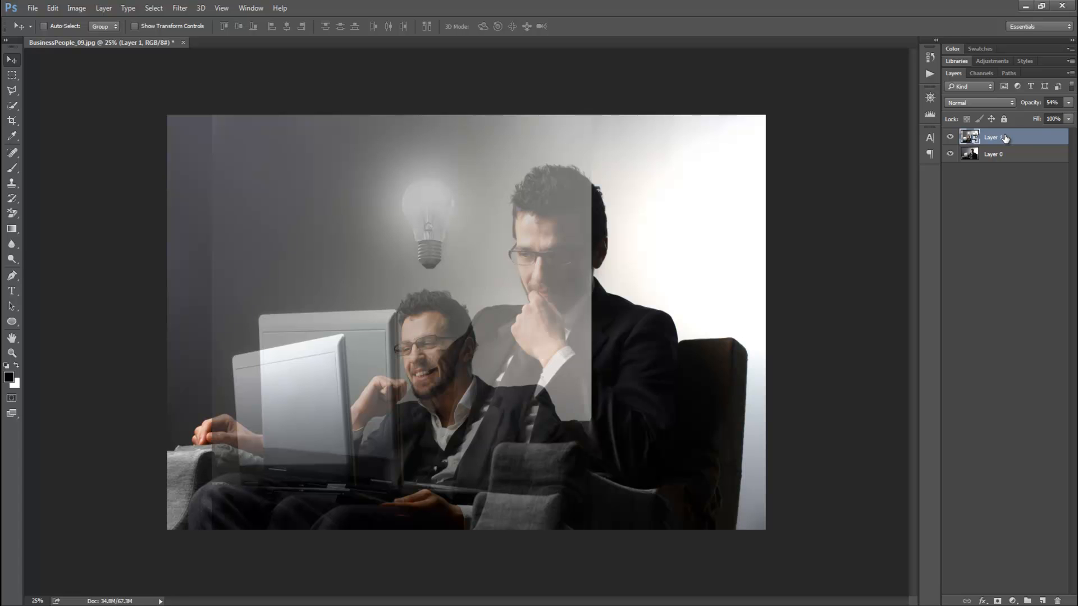
key(4)
key(5)
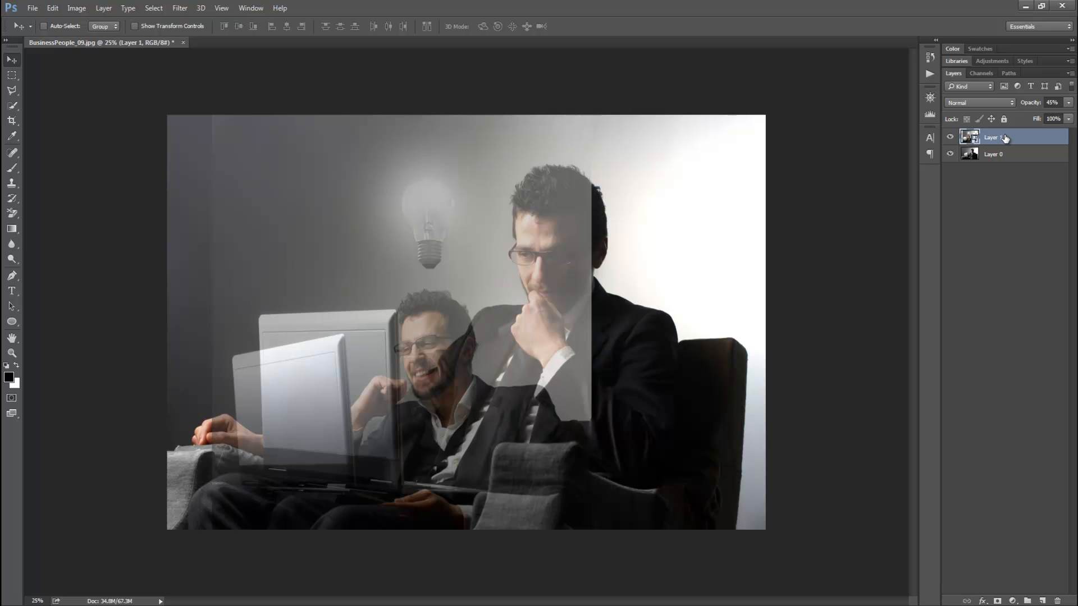
Return Layer 1 to 100% opacity and move it right, leaving a narrow strip of Layer 0 at the right edge.
key(0)
drag(341, 308, 476, 311)
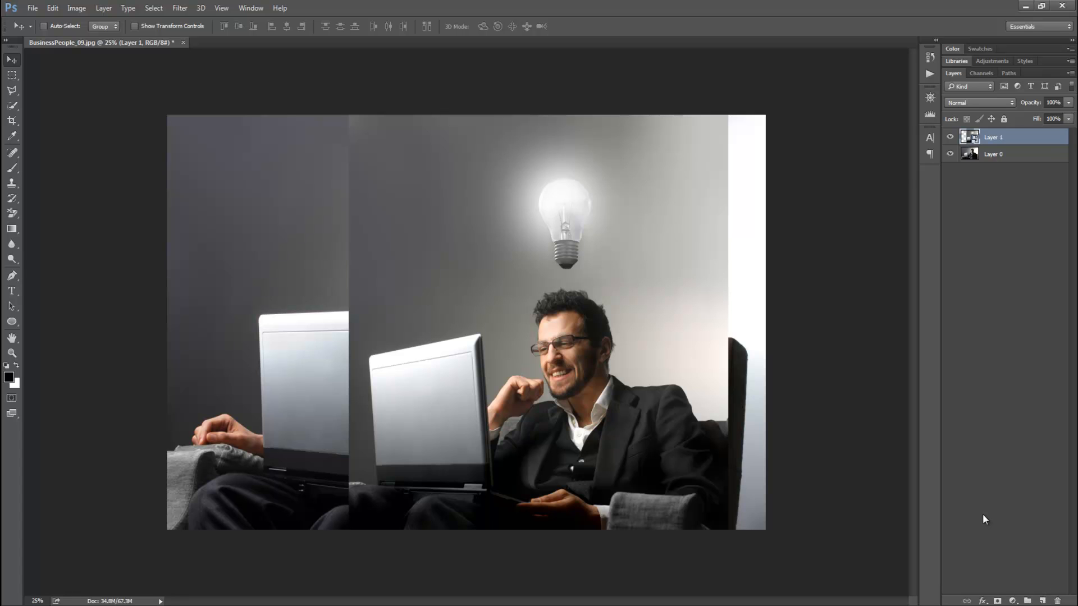
Try a Curves adjustment layer with raised highlights and lowered shadows above Layer 1, and delete it.
click(1012, 600)
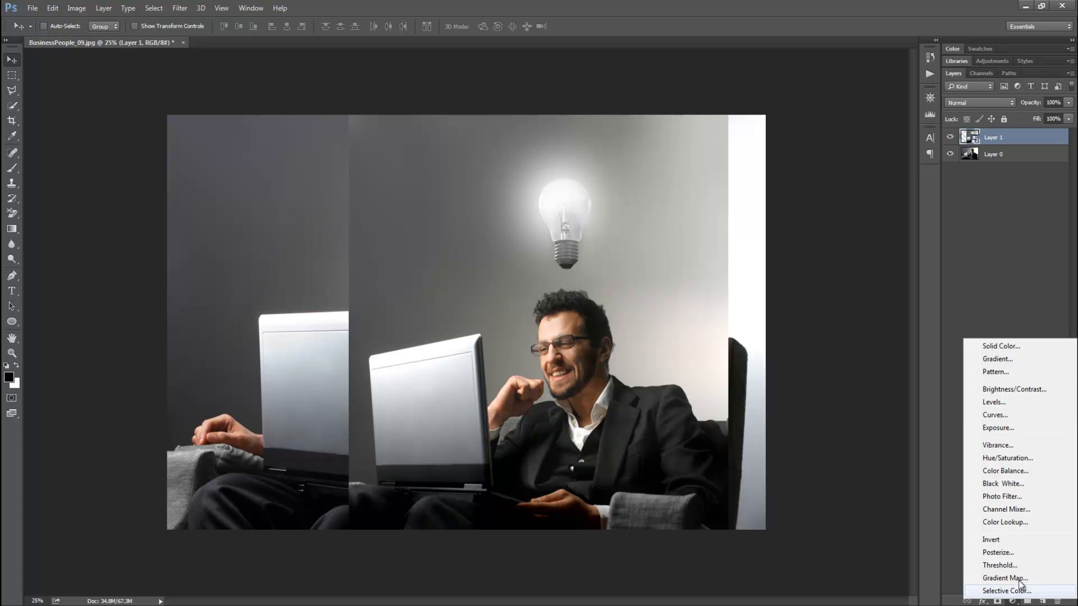
click(1009, 417)
mouse_move(895, 306)
mouse_down()
mouse_move(905, 323)
mouse_move(902, 285)
mouse_up()
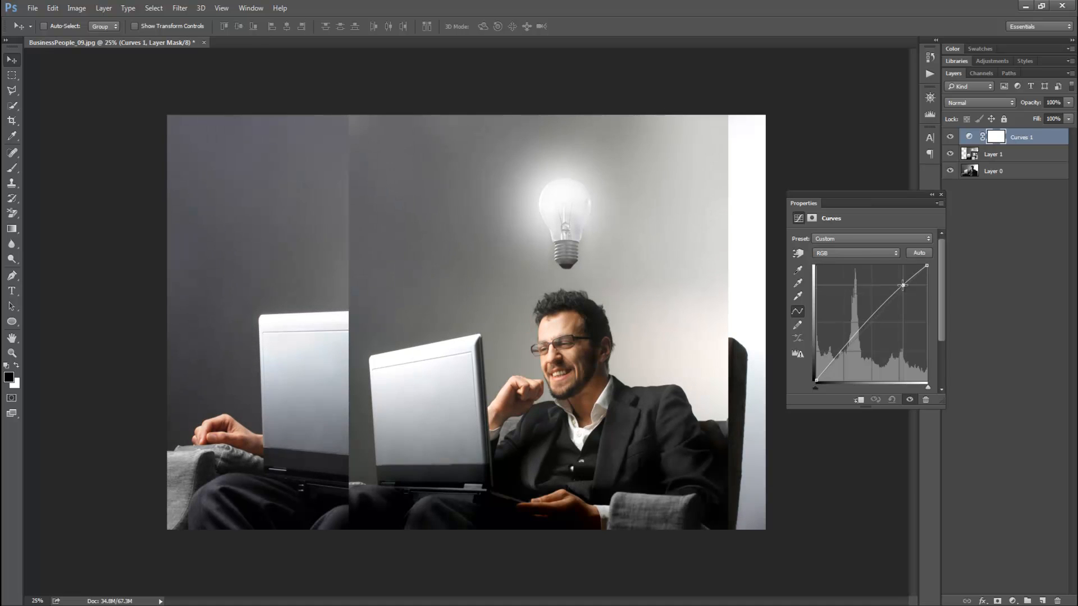
drag(851, 342, 849, 347)
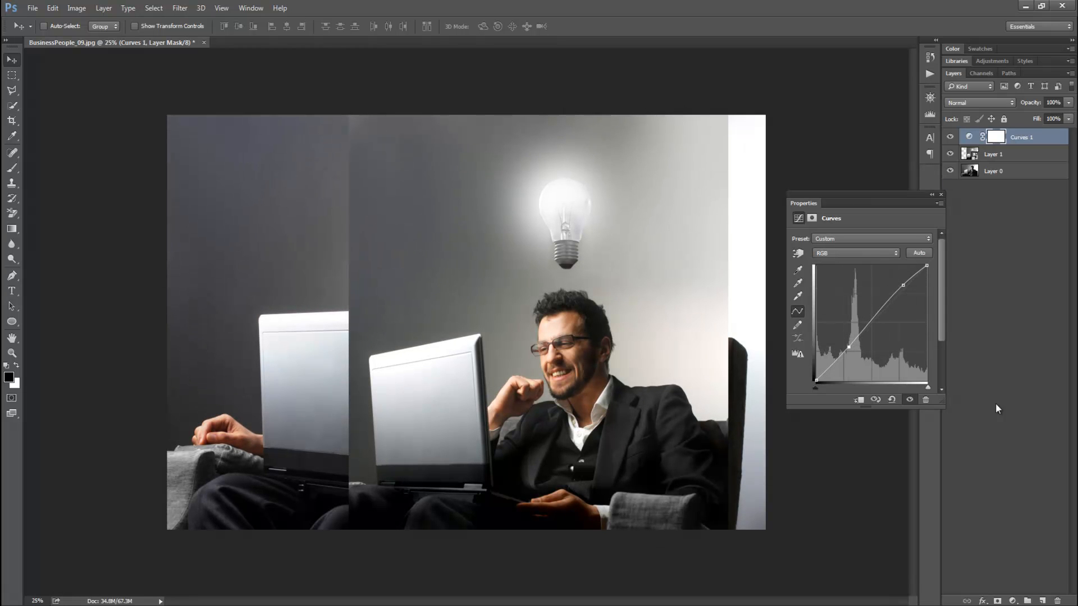
click(941, 194)
drag(969, 136, 1058, 601)
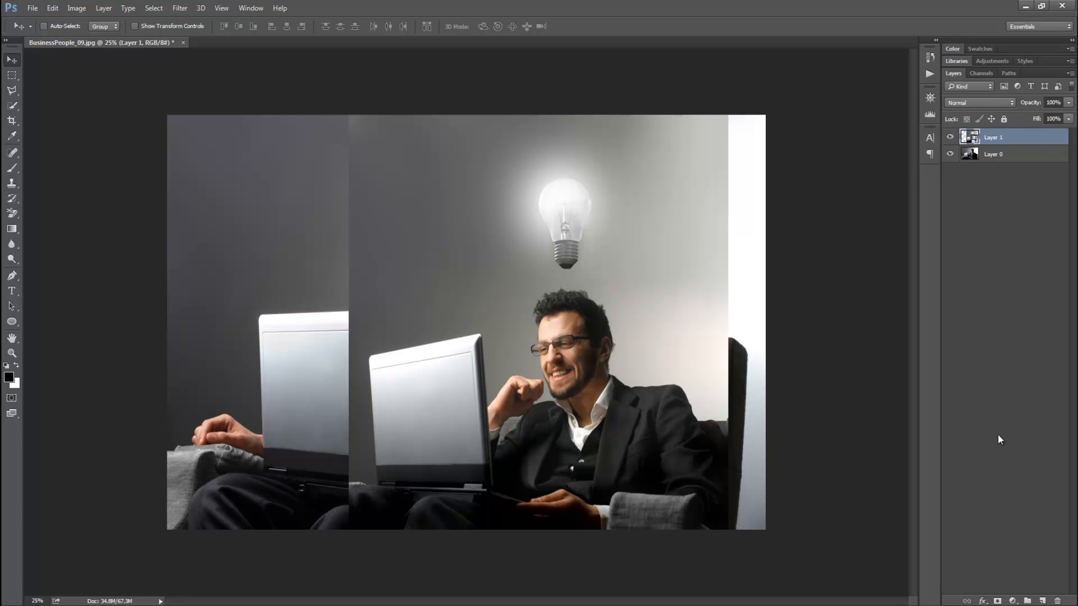
Group Layer 1 and Layer 0 and name the group Two Images.
shift+click(1046, 156)
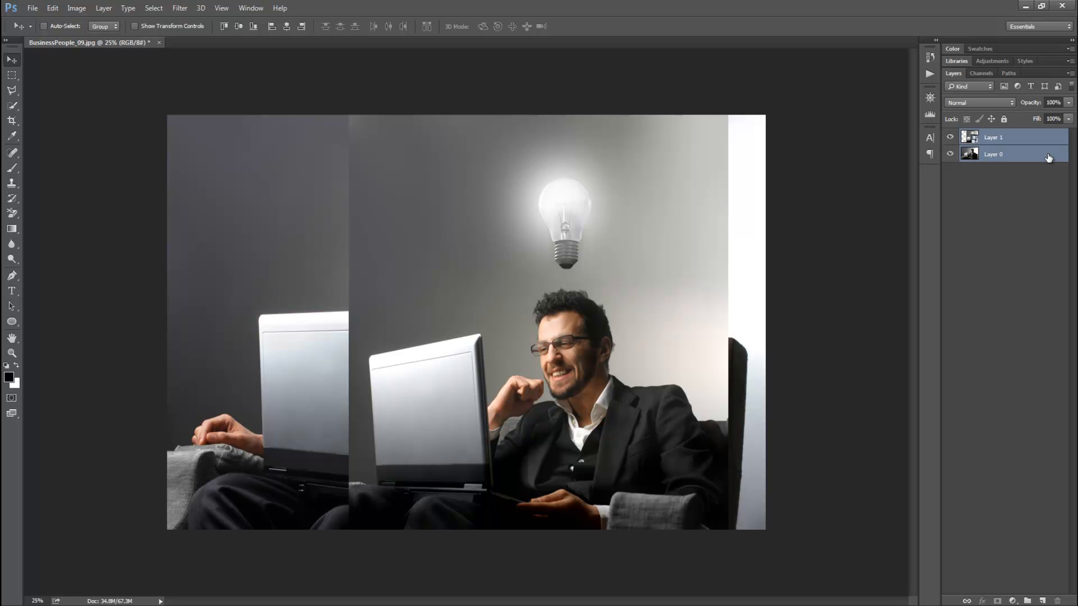
key(ctrl+g)
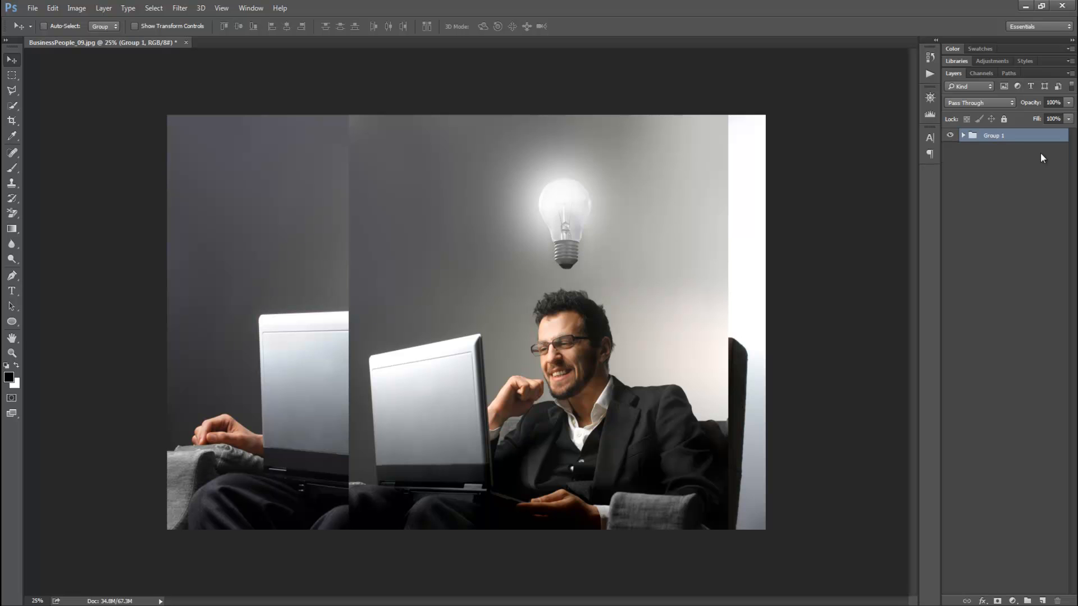
double_click(993, 137)
text(Two Images)
key(Return)
Toggle the visibility of the Two Images group off, on and off again.
click(948, 135)
click(949, 136)
click(949, 138)
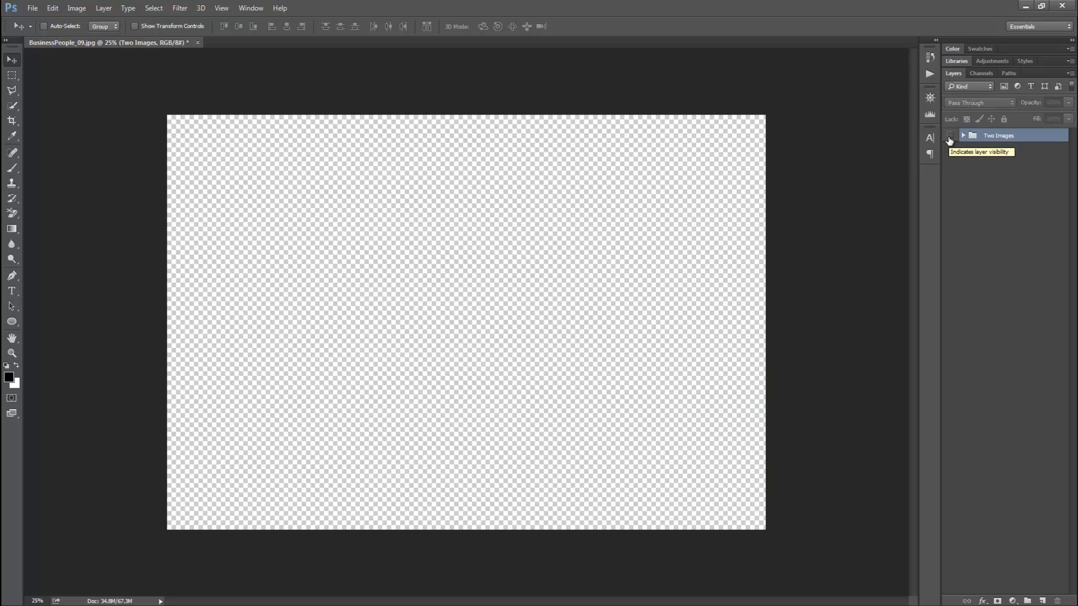
Make the Two Images group visible again and expand it to list its layers.
click(948, 137)
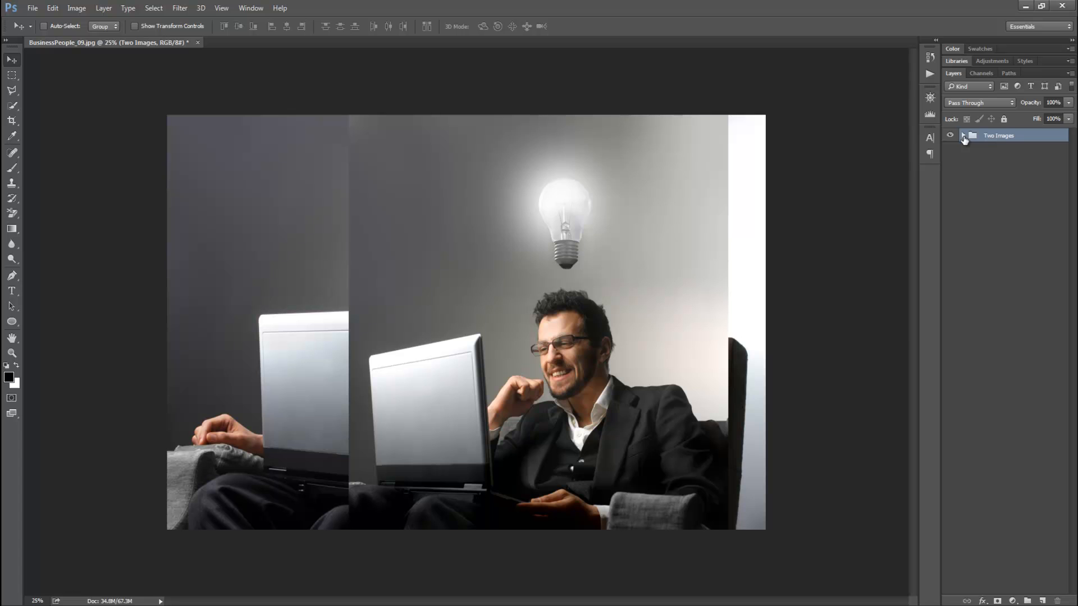
click(964, 137)
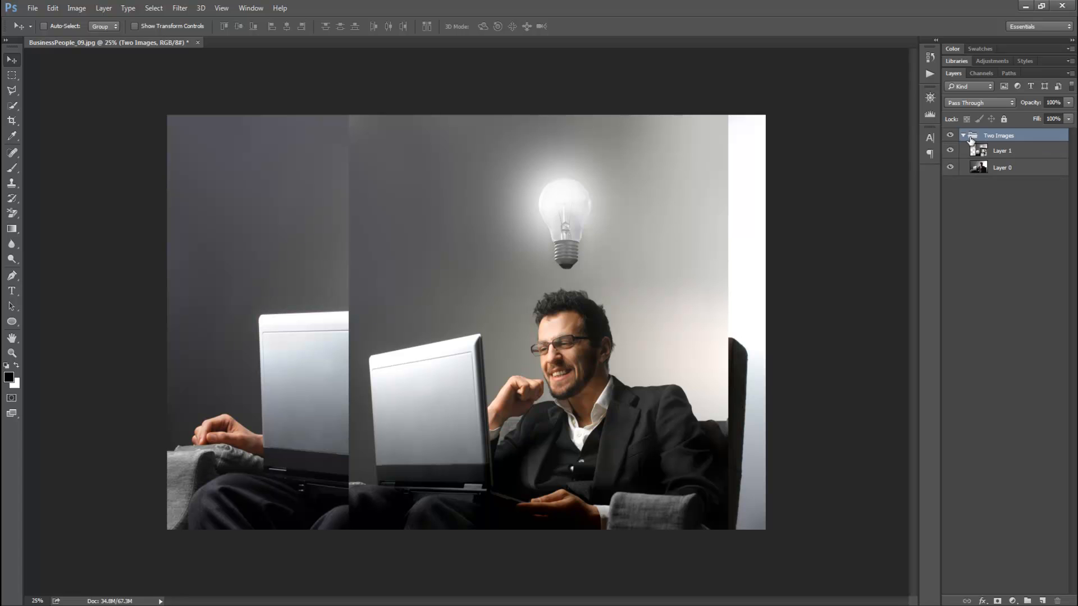
click(1018, 203)
Move Layer 1 and Layer 0 out of the Two Images group and delete the empty group.
click(1004, 152)
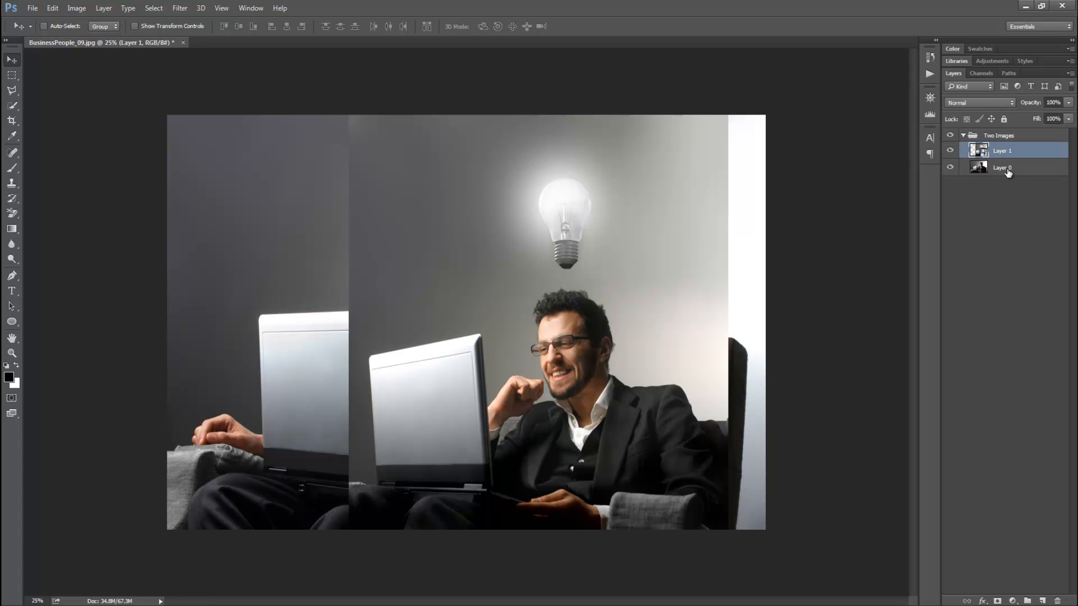
click(1006, 169)
click(1018, 197)
click(1015, 152)
shift+click(1003, 169)
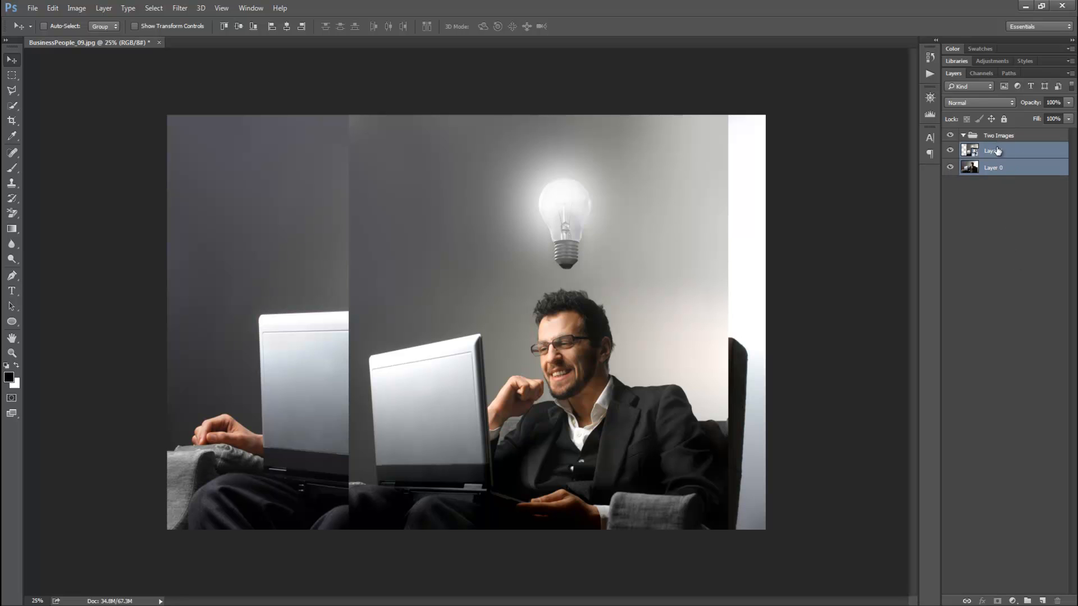
click(996, 138)
drag(1009, 139, 1058, 599)
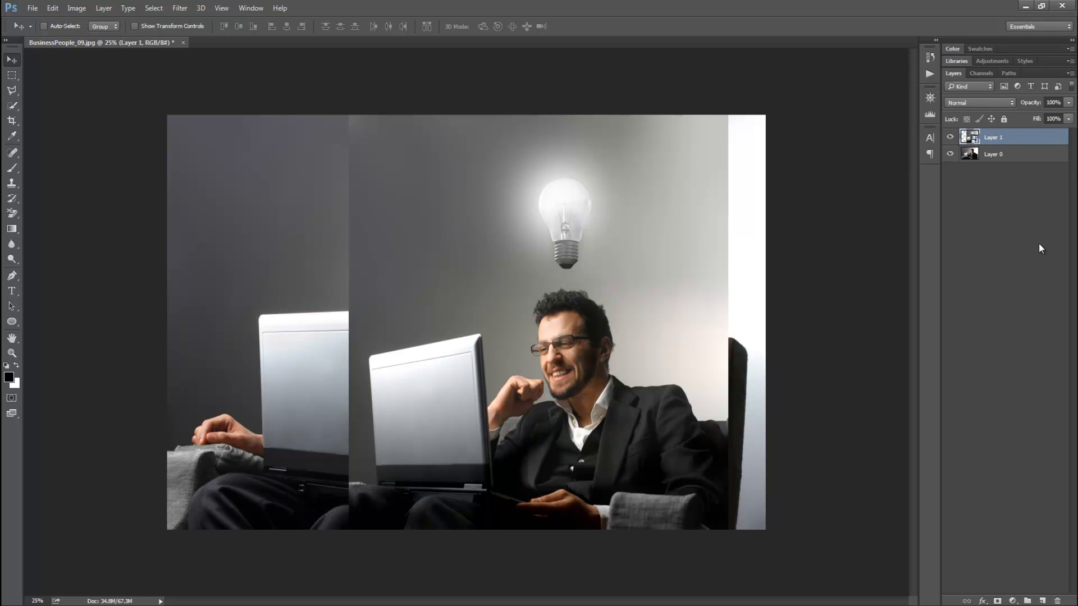
Group Layer 1 and Layer 0 into a new group and open its name for editing.
shift+click(1024, 158)
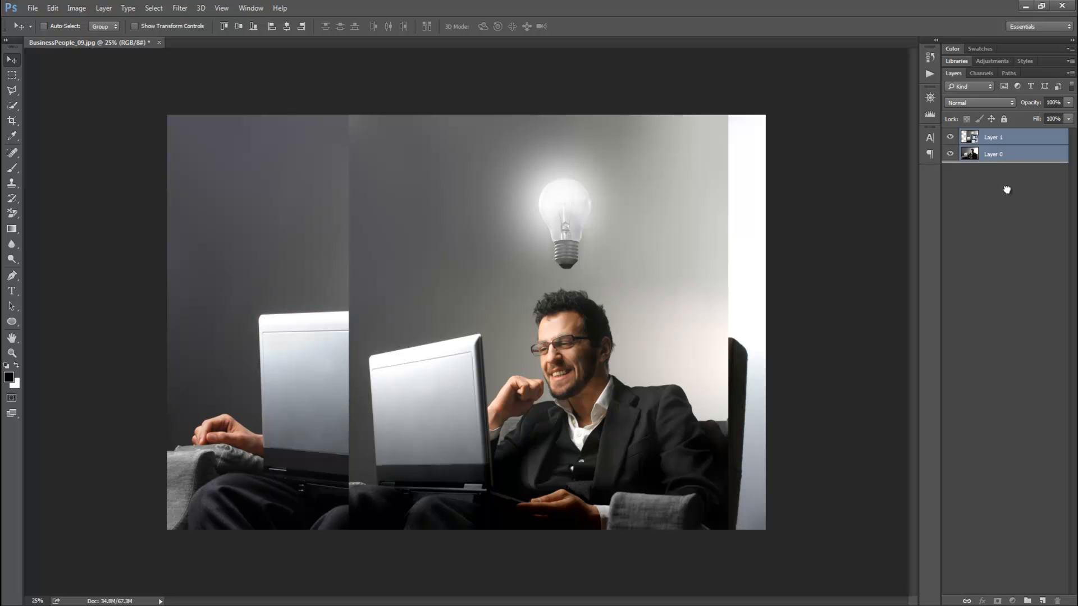
drag(924, 566, 1027, 600)
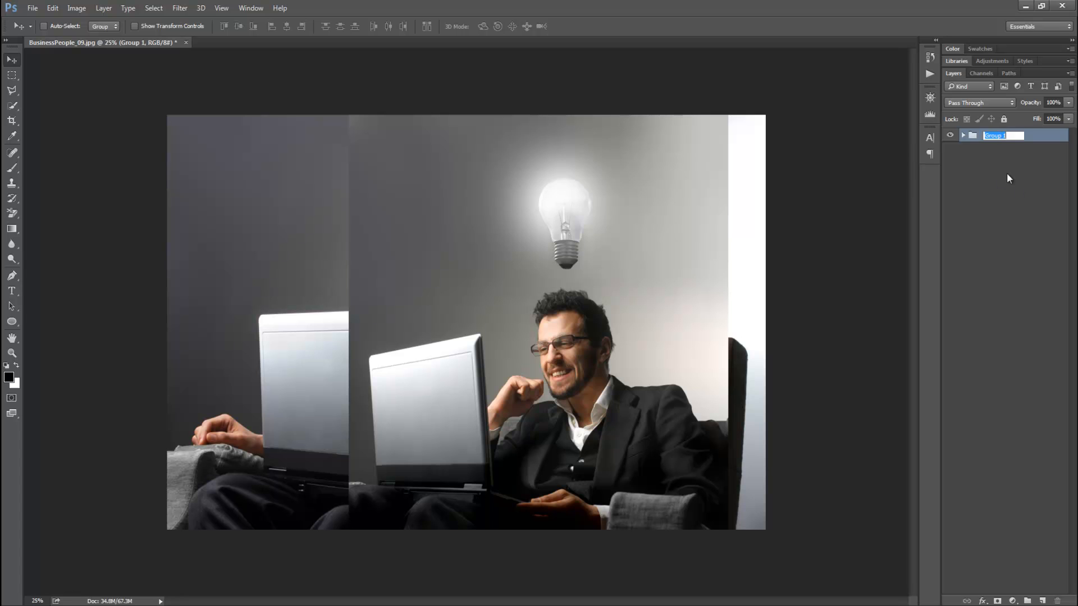